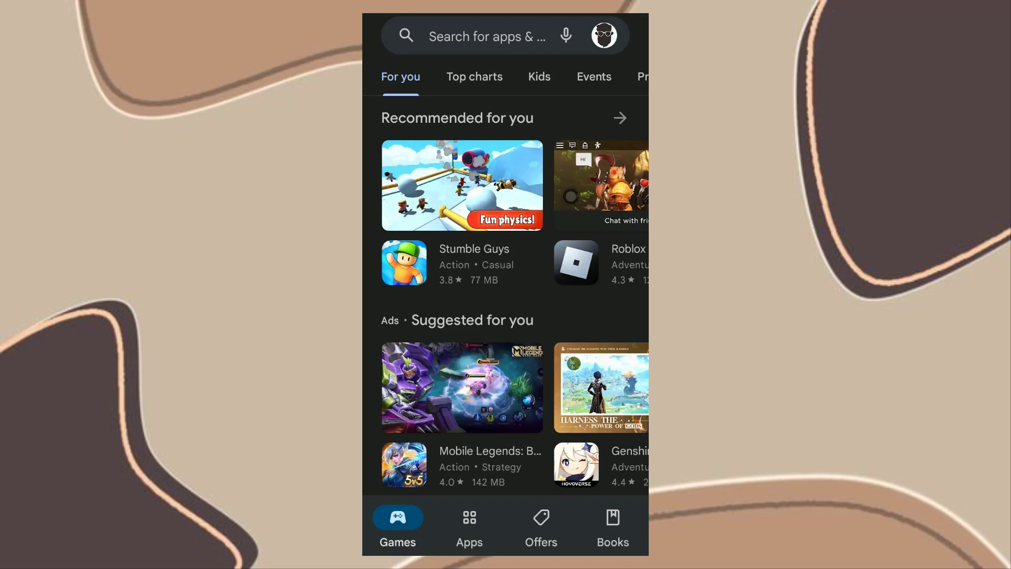
{"action": "type", "text": "capcu"}
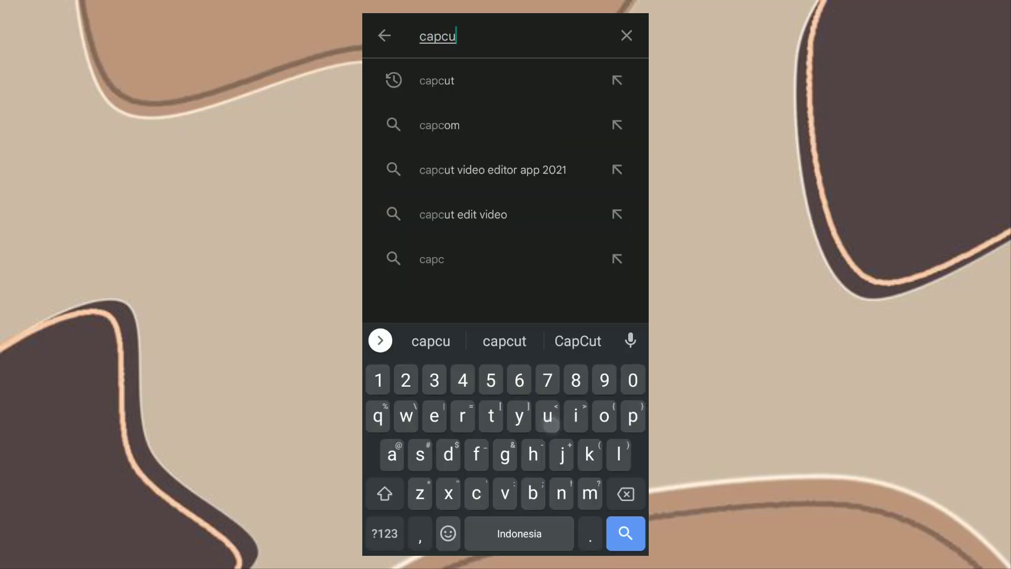
{"action": "type", "text": "t"}
Search the Play Store for CapCut.
{"action": "key", "text": "Return"}
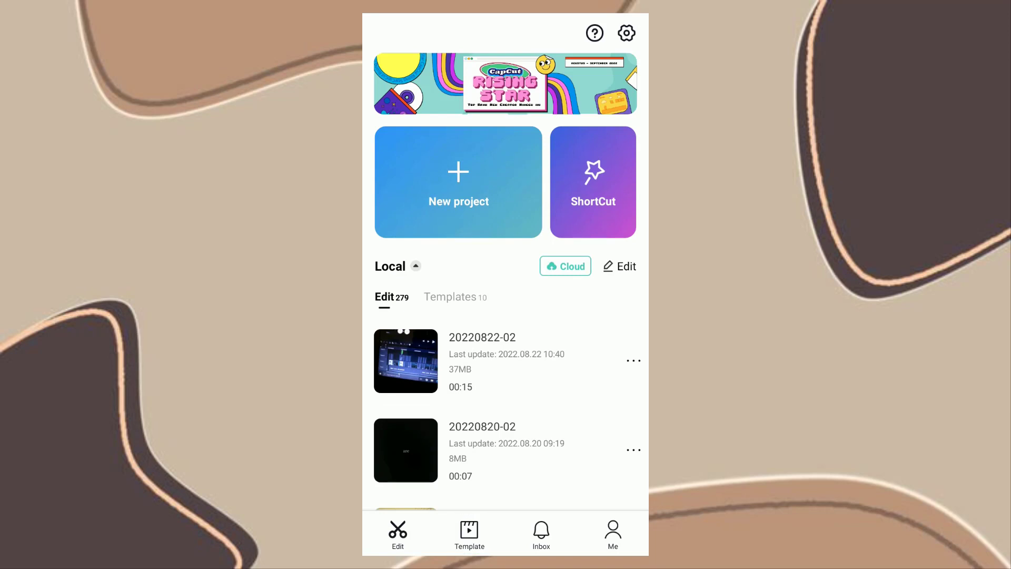
Switch CapCut to its Template feed.
{"action": "left_click", "coordinate": [470, 535]}
{"action": "scroll", "coordinate": [506, 316], "scroll_direction": "down", "scroll_amount": 5}
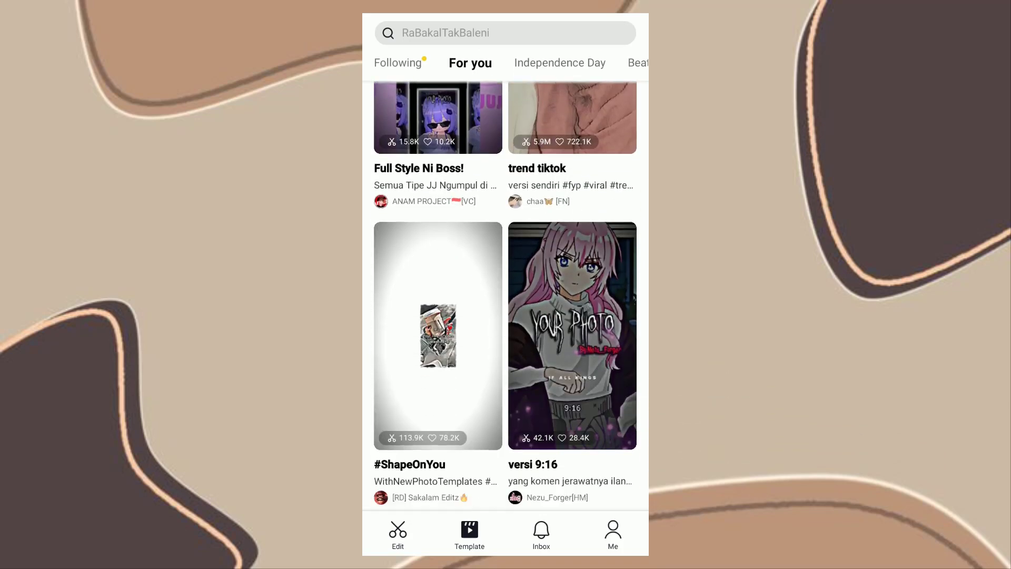
{"action": "scroll", "coordinate": [505, 296], "scroll_direction": "down", "scroll_amount": 3}
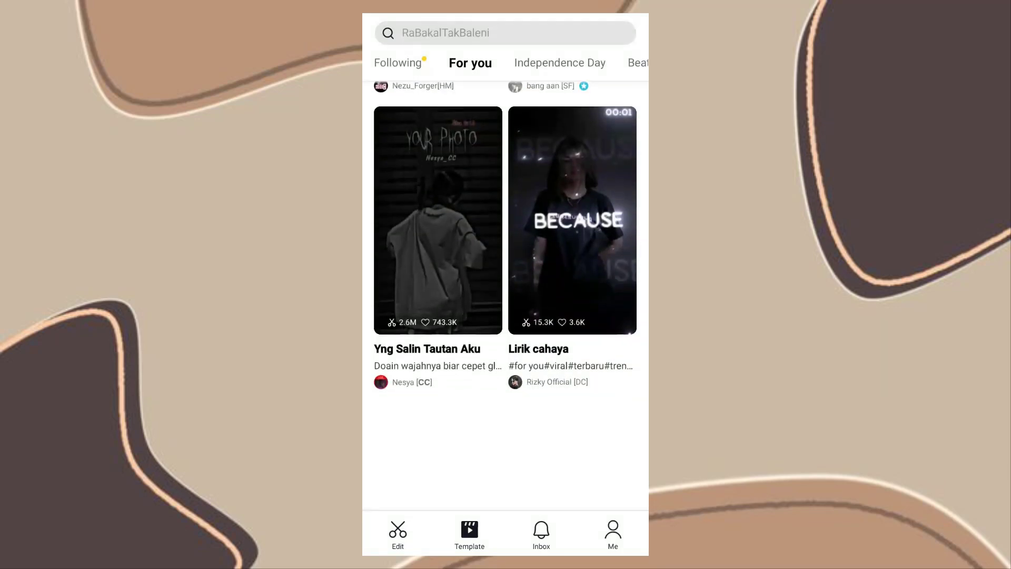
{"action": "scroll", "coordinate": [504, 296], "scroll_direction": "down", "scroll_amount": 5}
{"action": "scroll", "coordinate": [585, 348], "scroll_direction": "down", "scroll_amount": 5}
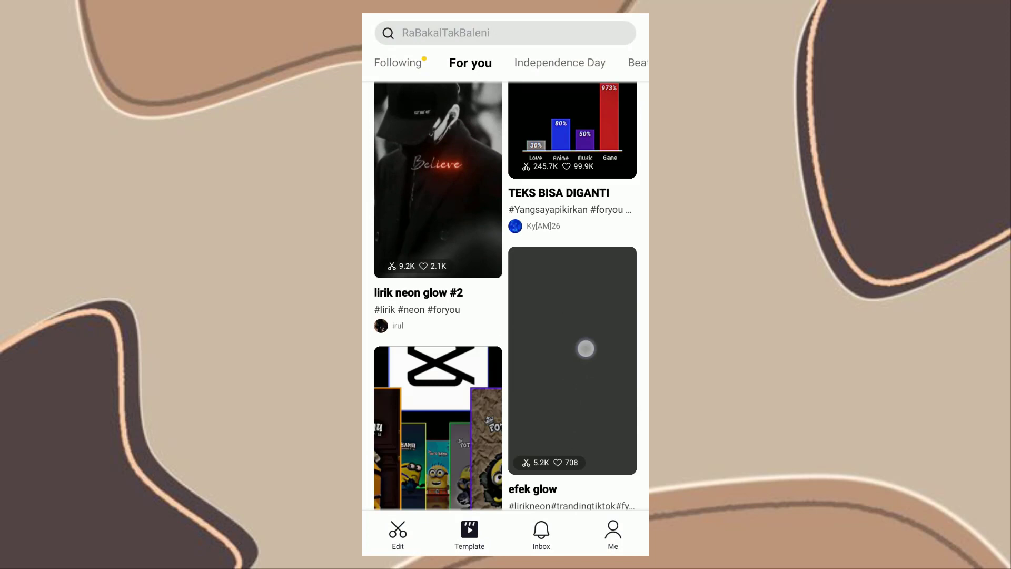
{"action": "scroll", "coordinate": [585, 348], "scroll_direction": "down", "scroll_amount": 5}
{"action": "scroll", "coordinate": [583, 379], "scroll_direction": "down", "scroll_amount": 3}
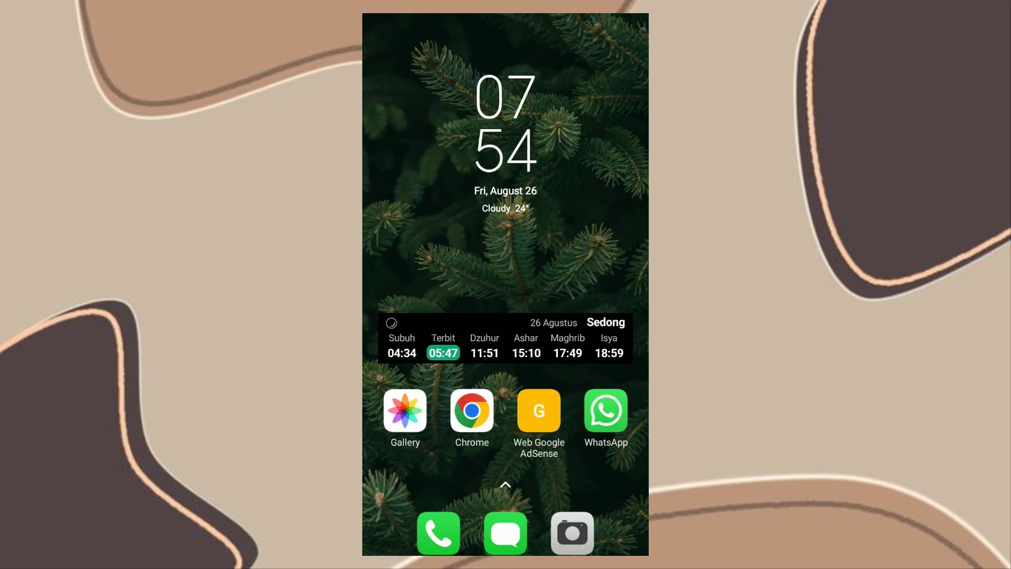
Open the HOLA template page in Chrome and hand it to CapCut.
{"action": "left_click", "coordinate": [471, 410]}
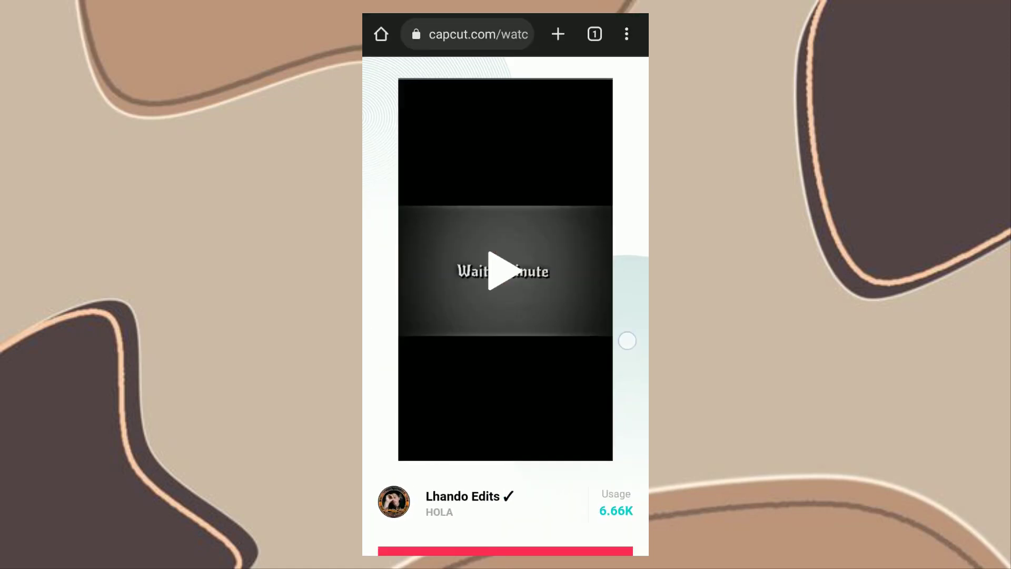
{"action": "scroll", "coordinate": [506, 285], "scroll_direction": "down", "scroll_amount": 1}
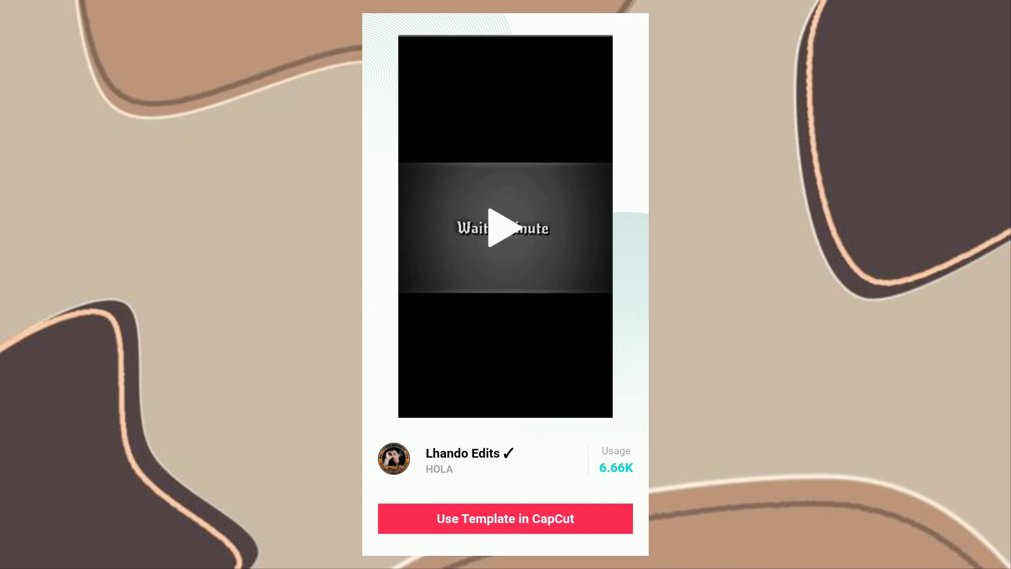
{"action": "left_click", "coordinate": [561, 521]}
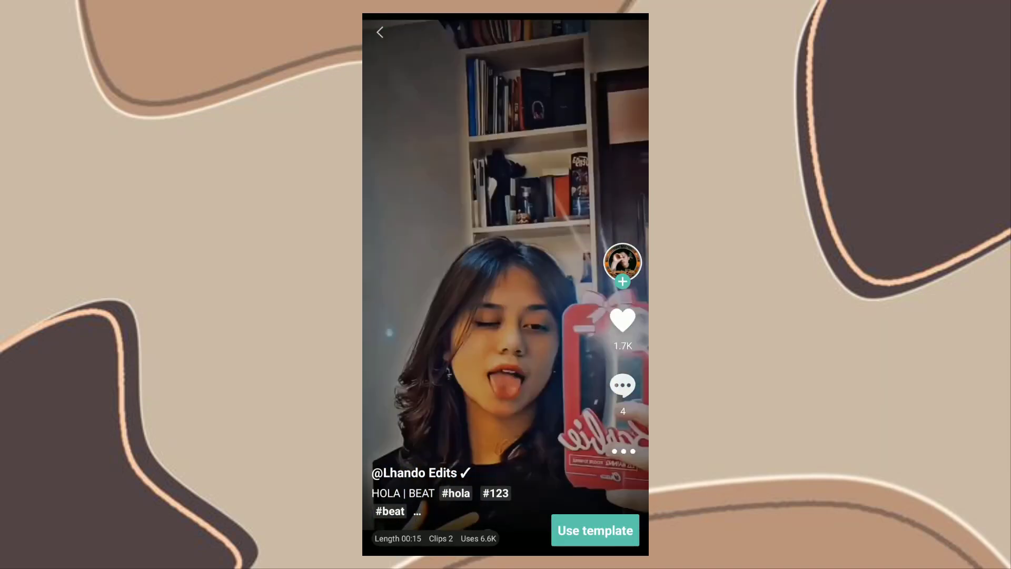
Pause the HOLA preview and fill it with the Sasuke-Naruto and red-sky photos.
{"action": "left_click", "coordinate": [505, 274]}
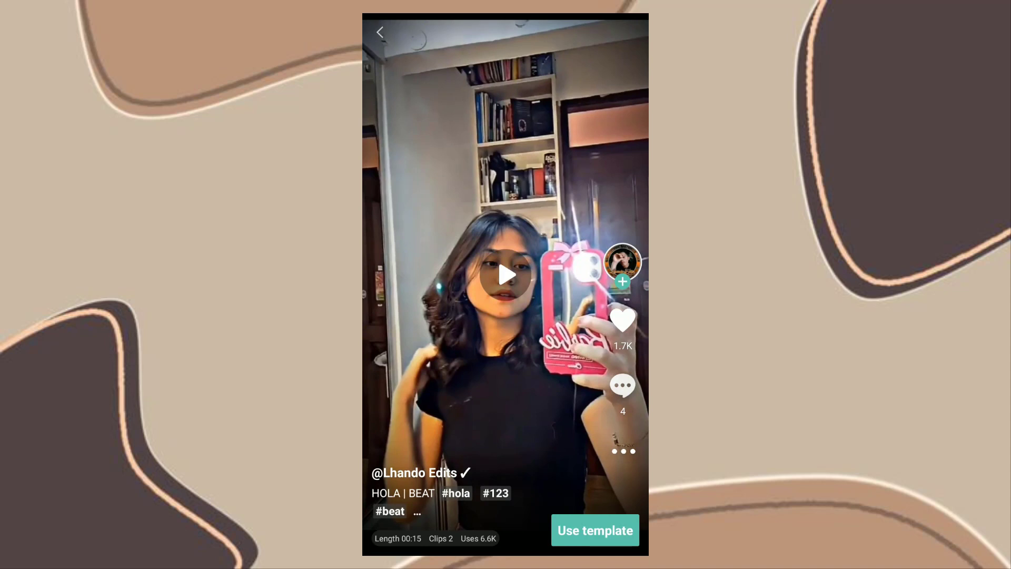
{"action": "left_click", "coordinate": [594, 529]}
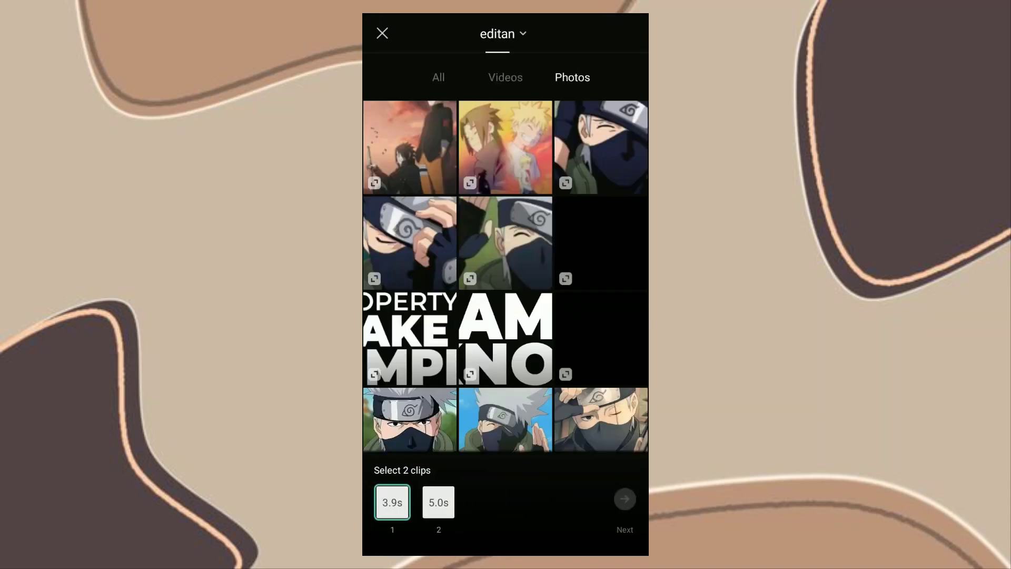
{"action": "left_click", "coordinate": [526, 163]}
{"action": "left_click", "coordinate": [409, 147]}
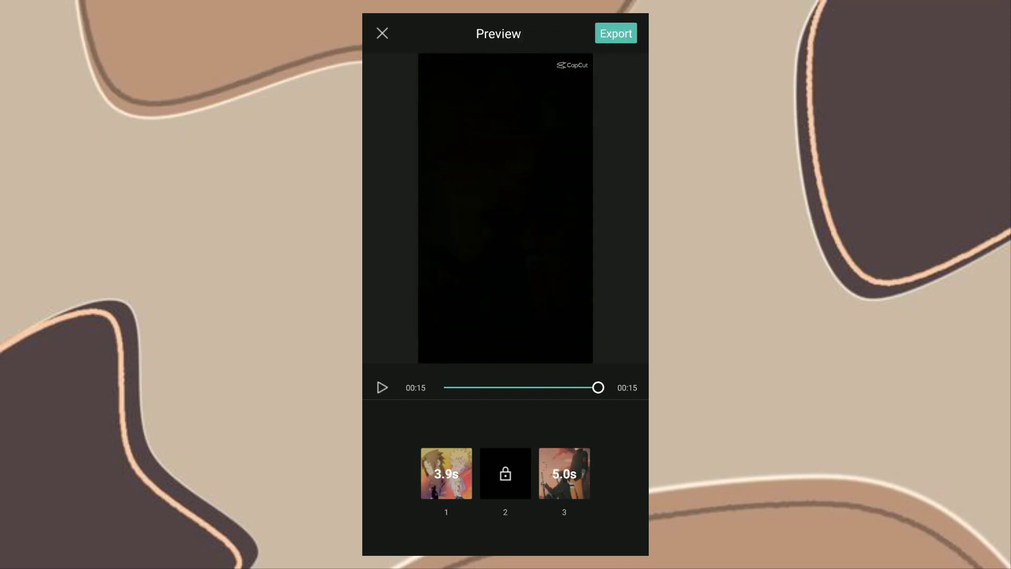
Open export options and keep the resolution at 720p.
{"action": "left_click", "coordinate": [629, 38]}
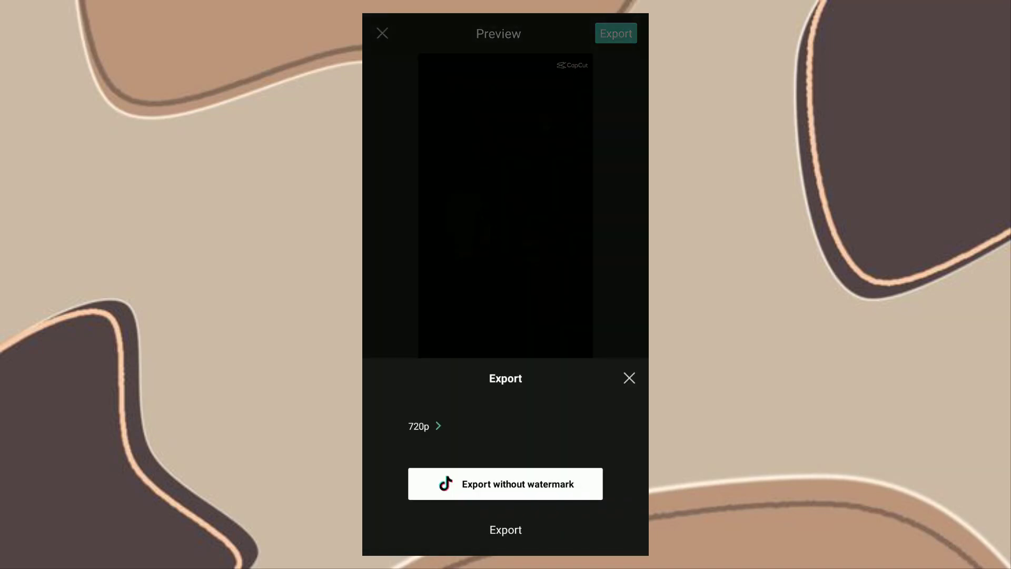
{"action": "left_click", "coordinate": [419, 426]}
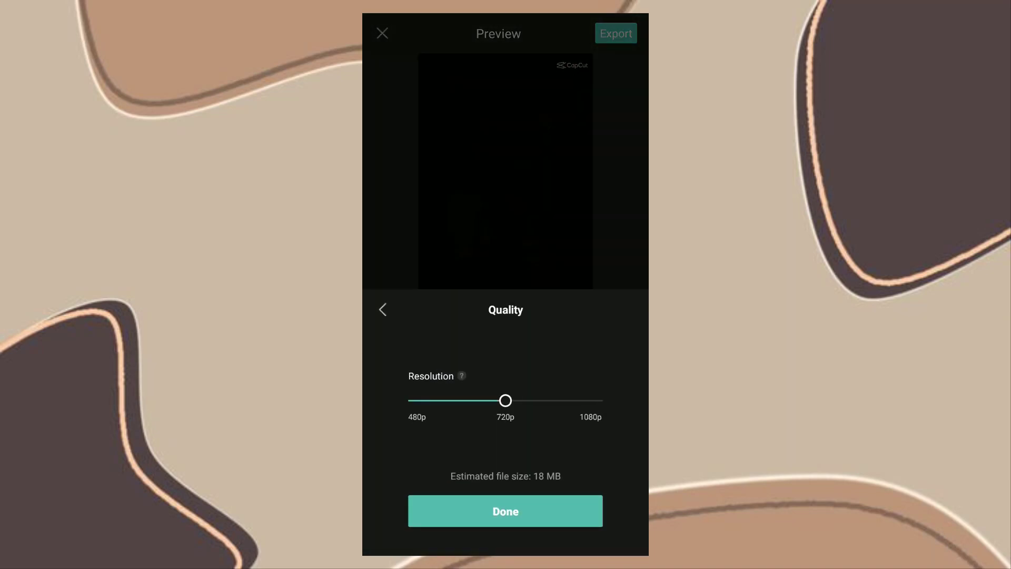
{"action": "left_click", "coordinate": [548, 513]}
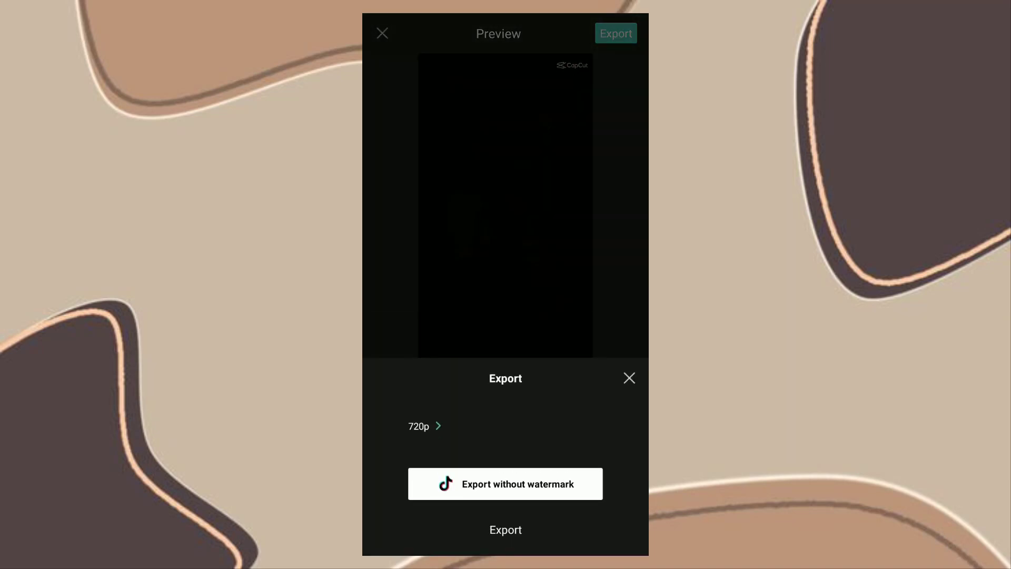